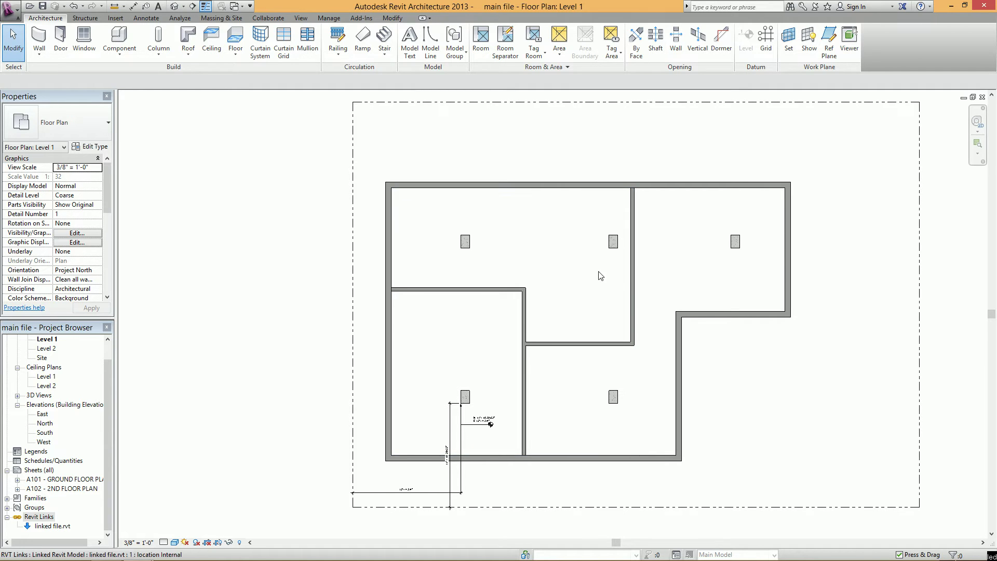
Select linked file.rvt under Revit Links in the Project Browser.
left_click(518, 295)
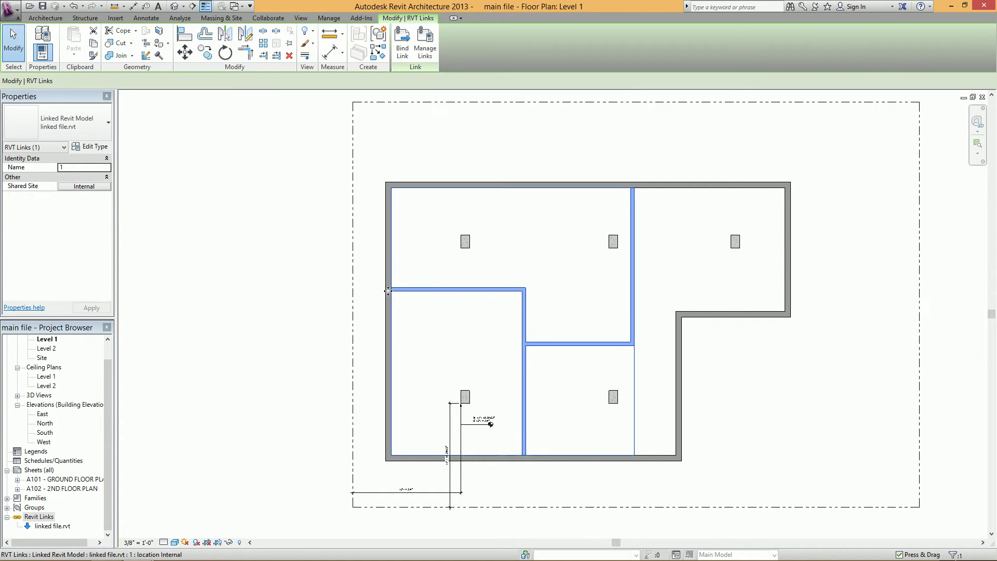
Open linked file.rvt by itself, unloading it from the main file.
right_click(51, 527)
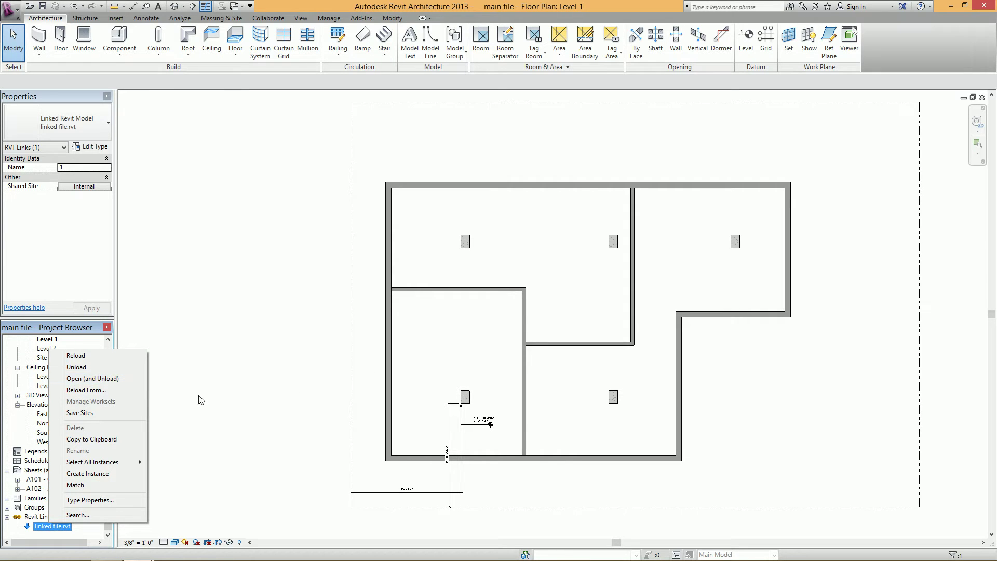
left_click(116, 379)
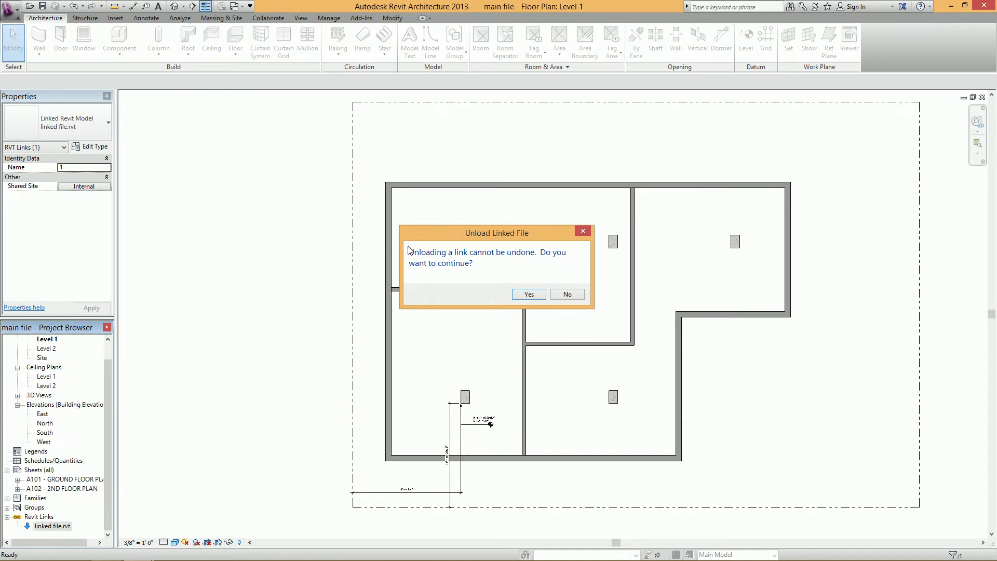
left_click(534, 297)
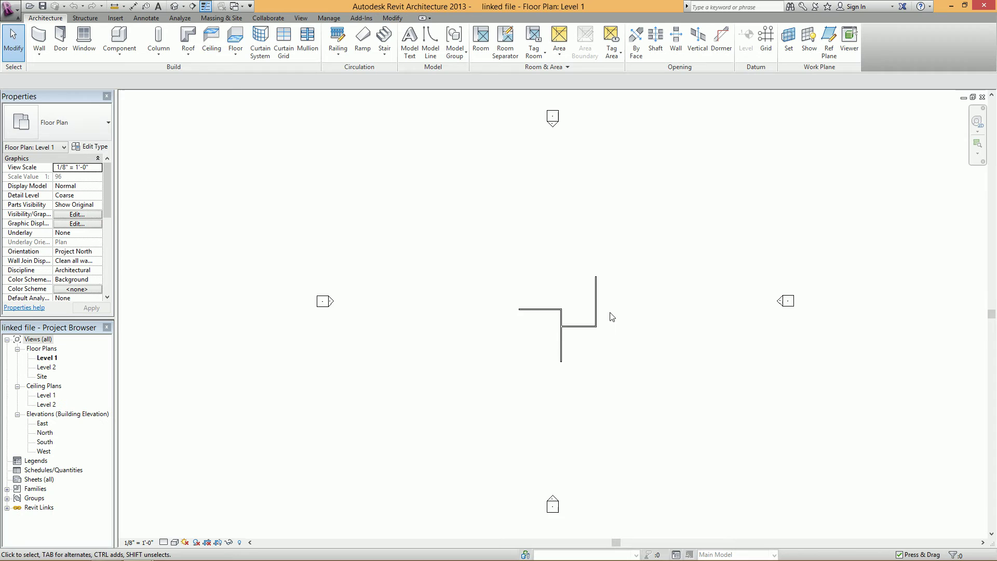
scroll(608, 315, "up", 1)
Check that the main Level 1 plan shows only exterior walls, then return to the linked plan.
middle_click_drag(605, 327, 567, 320)
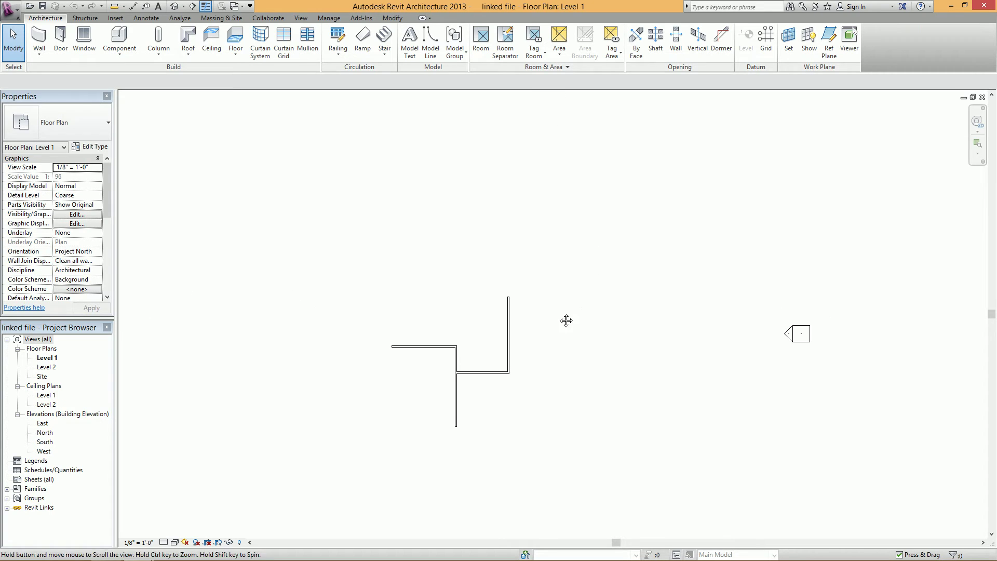
left_click(234, 6)
left_click(252, 20)
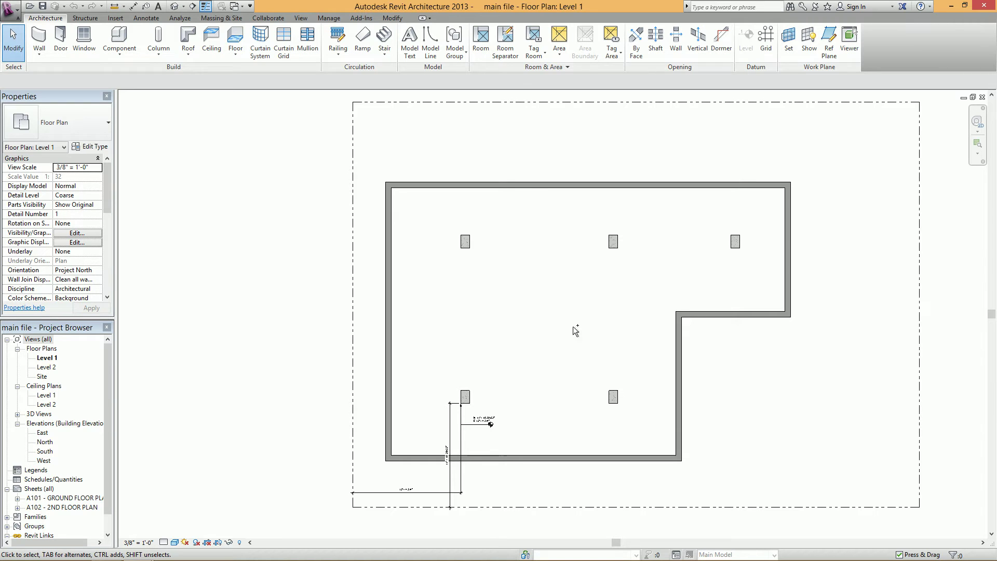
key("ctrl+Tab")
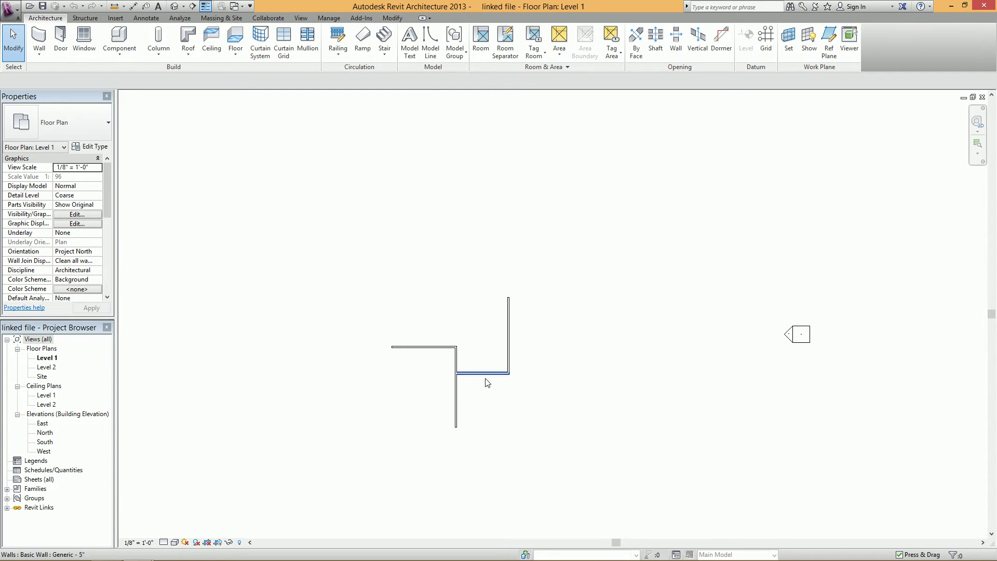
scroll(470, 385, "up", 2)
Move the short horizontal connecting wall upward and close the linked file's plan view.
left_click(496, 368)
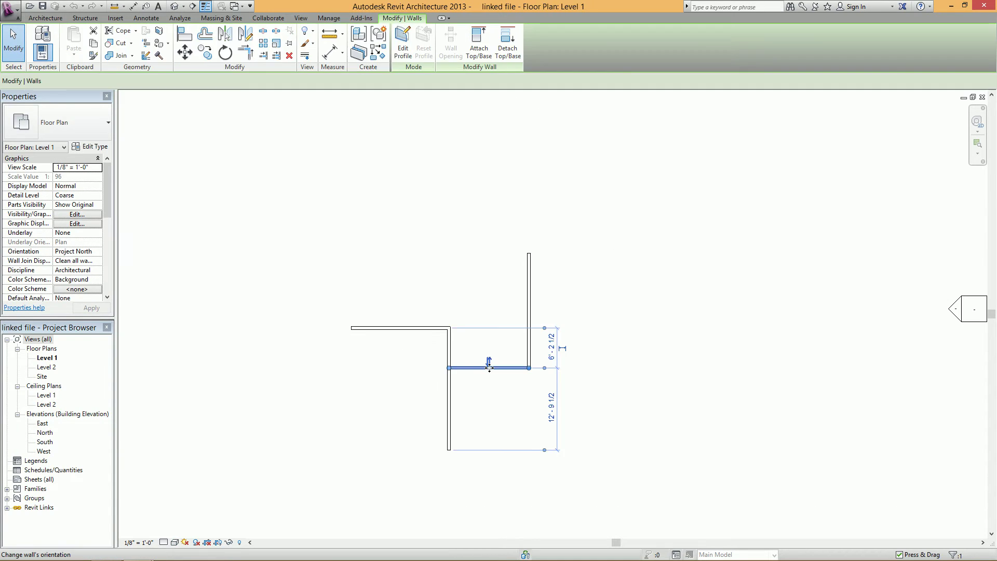
key("m")
key("v")
left_click(504, 414)
left_click(501, 410)
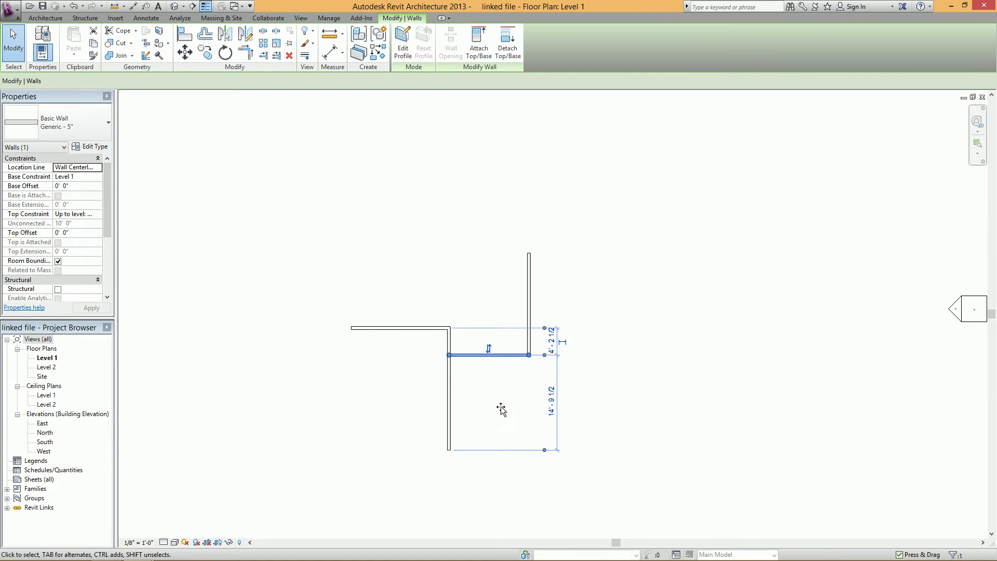
key("Escape")
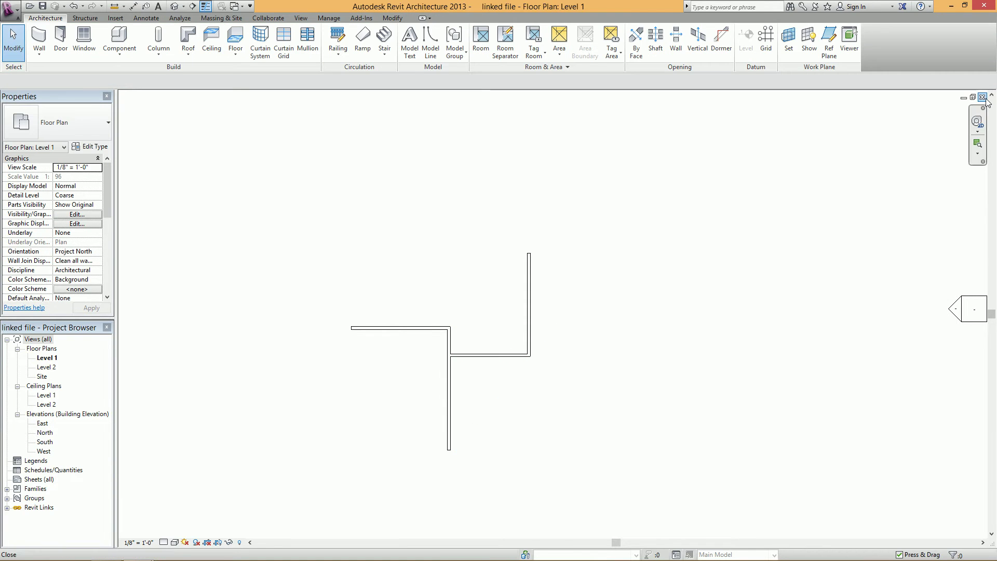
left_click(982, 98)
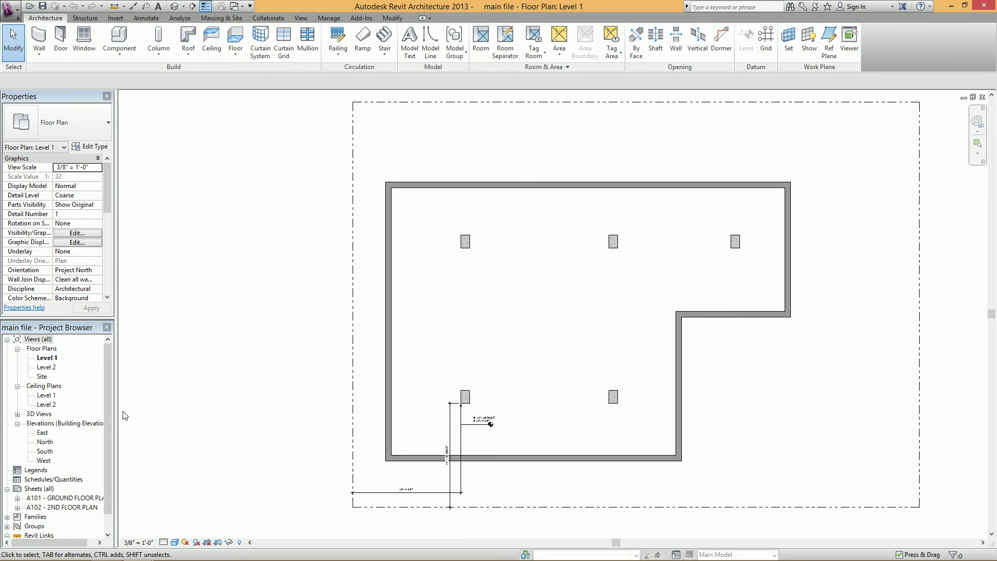
left_click_drag(109, 402, 103, 464)
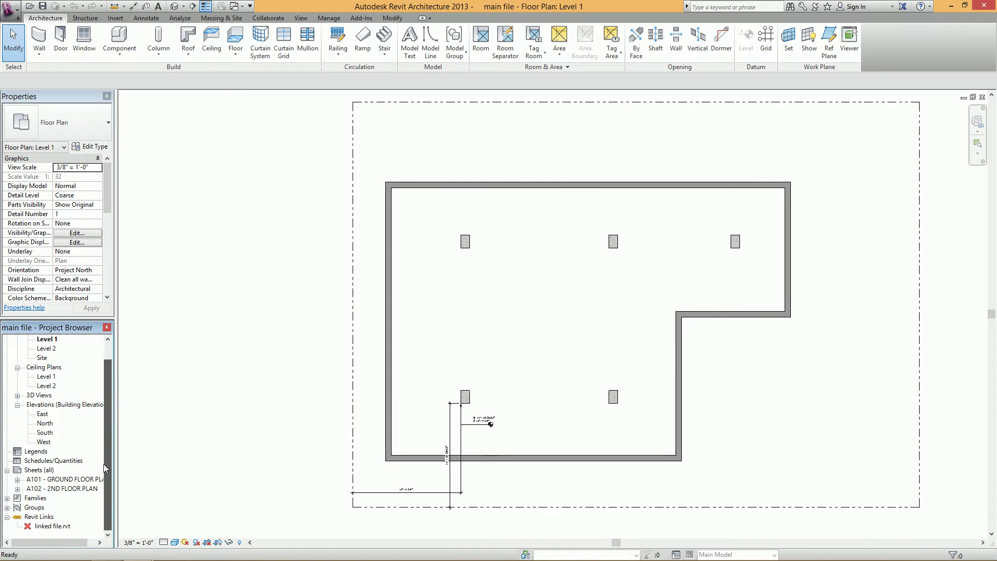
Reload linked file.rvt from Revit Links in the Project Browser.
right_click(47, 531)
left_click(91, 361)
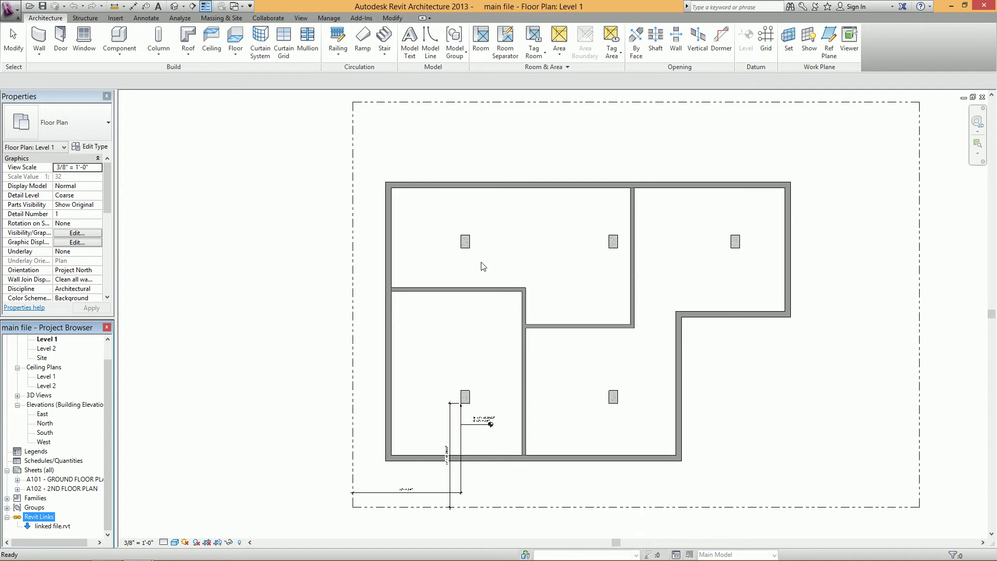
mouse_move(137, 551)
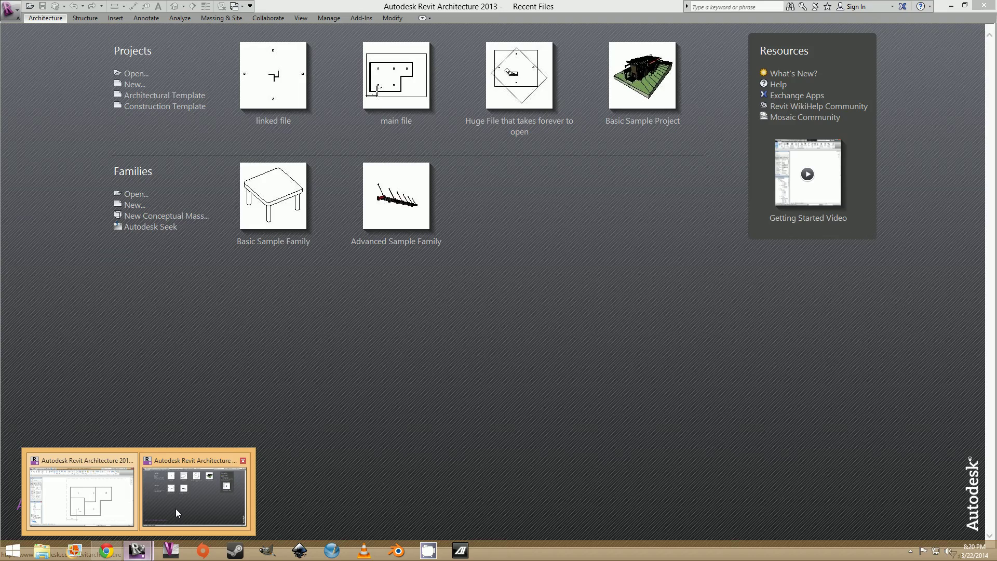
Switch to the second Revit window and open linked file from Recent Files.
left_click(175, 509)
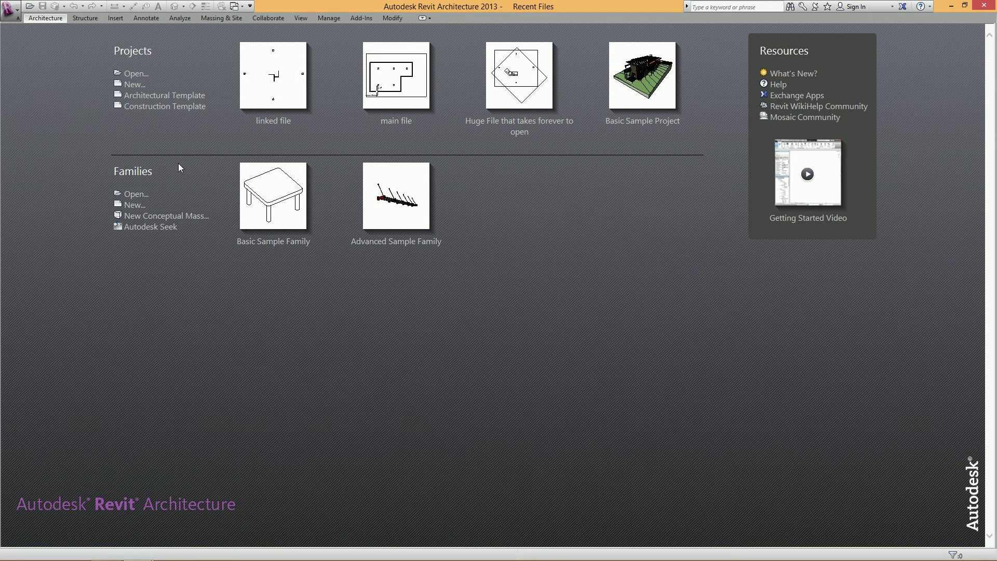
left_click(281, 127)
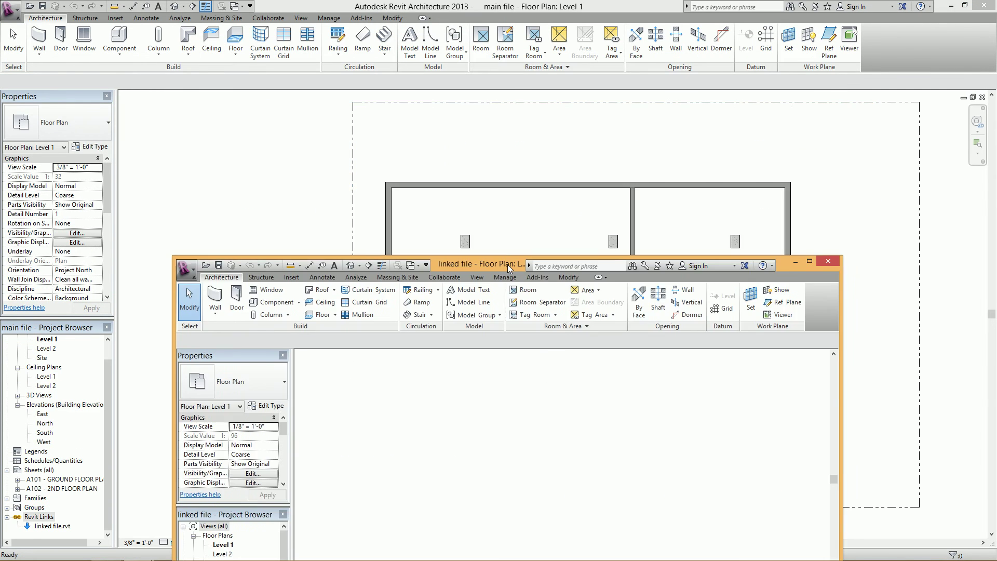
scroll(645, 424, "up", 3)
scroll(667, 350, "up", 3)
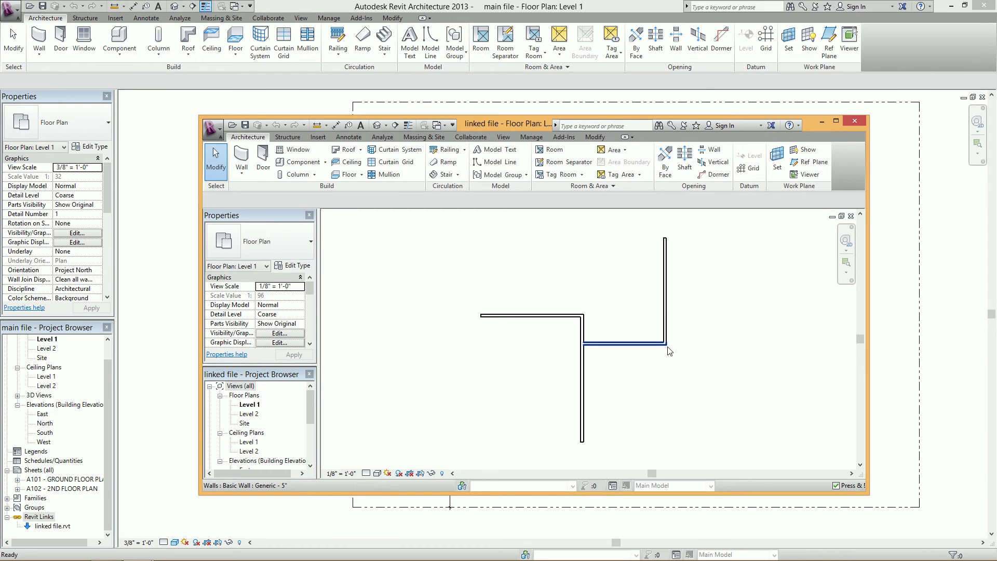
Move the linked file's short horizontal wall down about 7'-0".
left_click(633, 344)
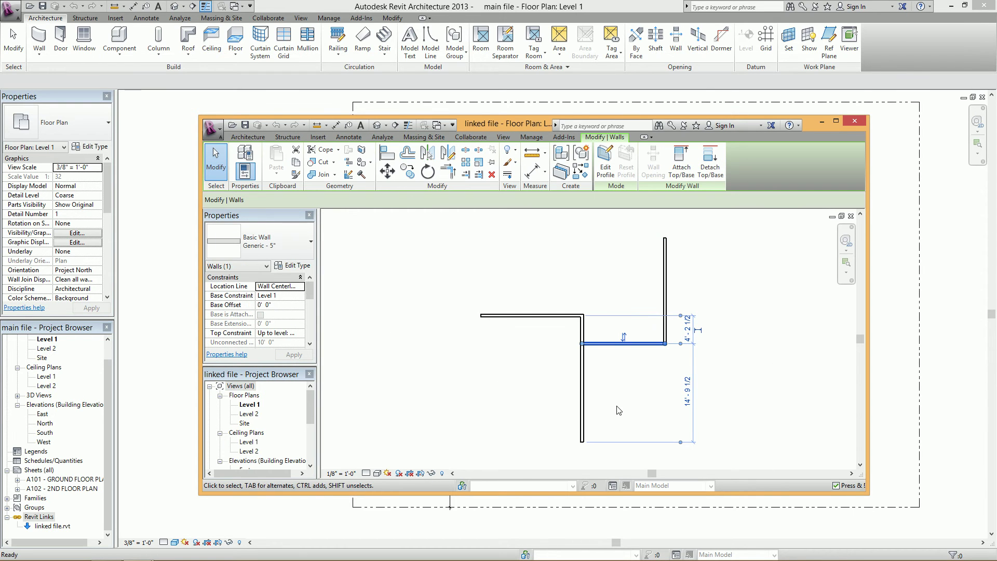
key("r")
key("o")
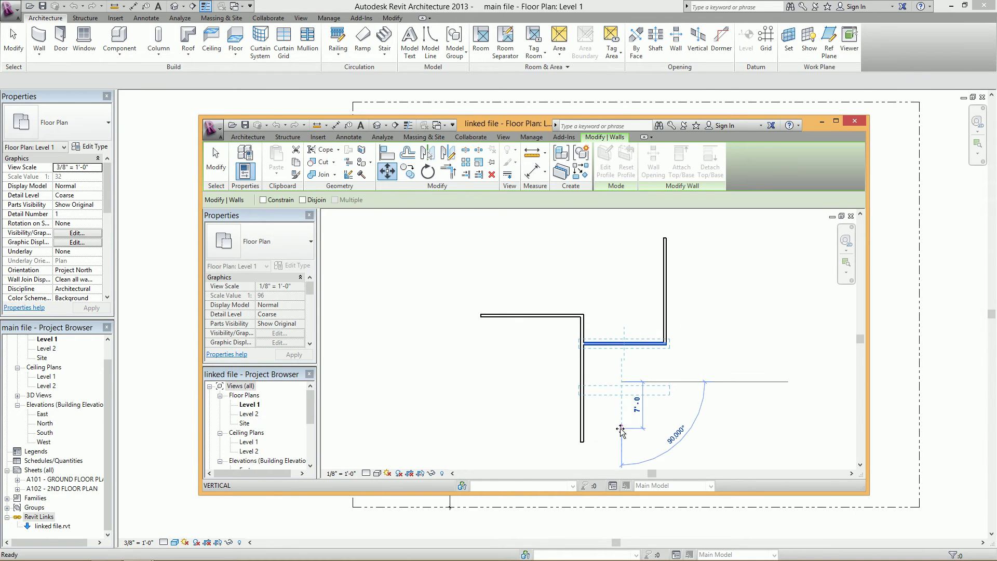
left_click(621, 430)
left_click(633, 422)
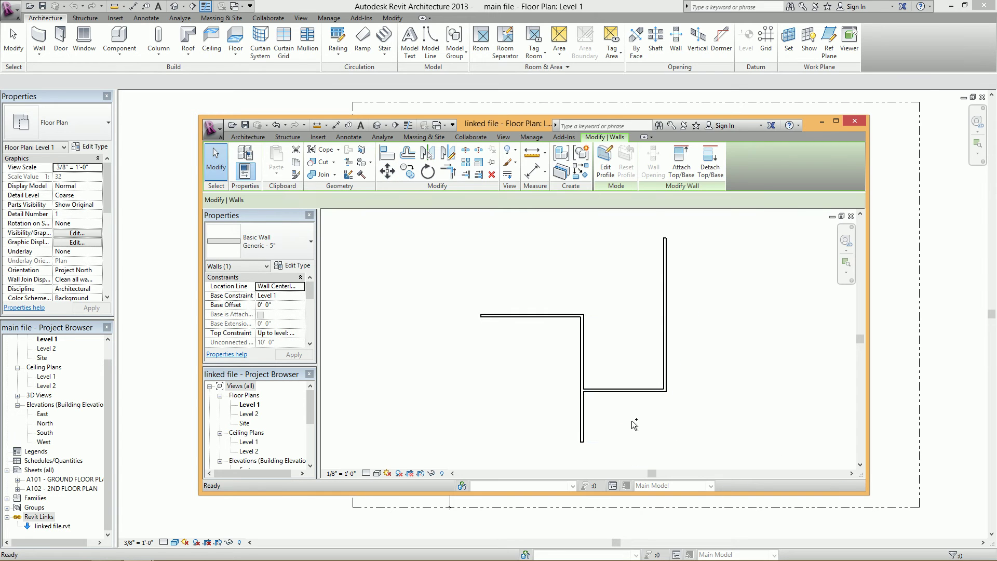
Return to the main file window and reload linked file.rvt.
left_click(549, 18)
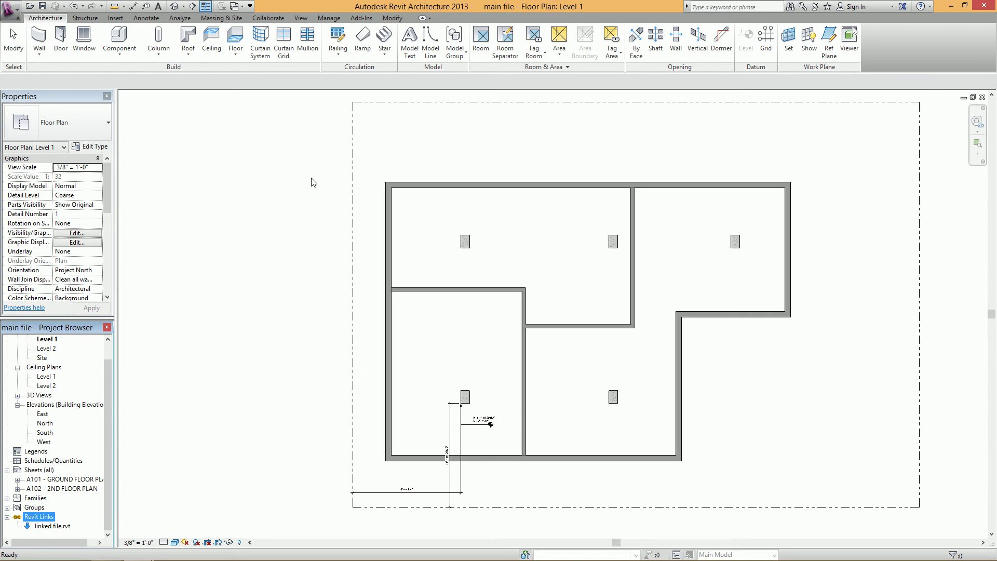
right_click(63, 527)
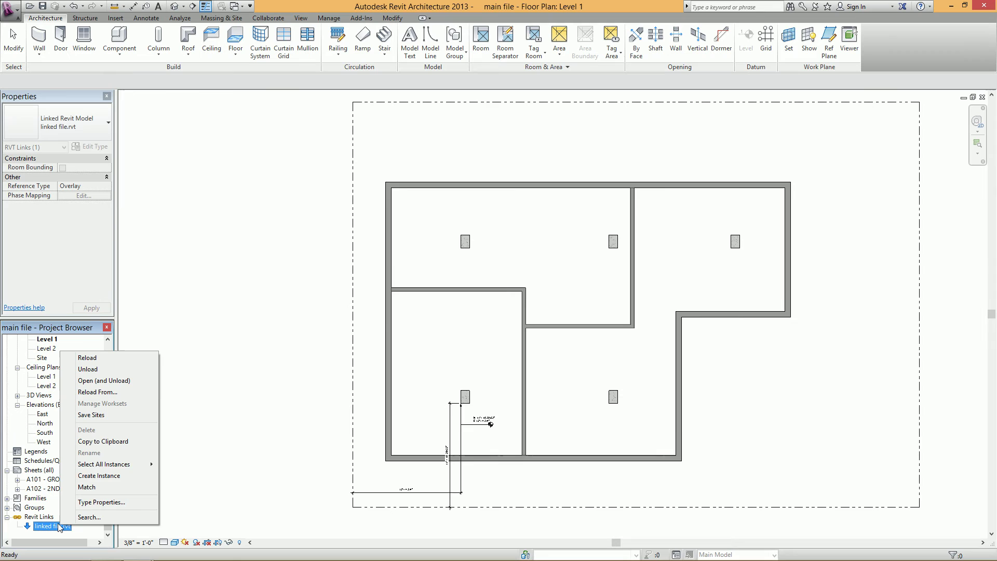
left_click(92, 357)
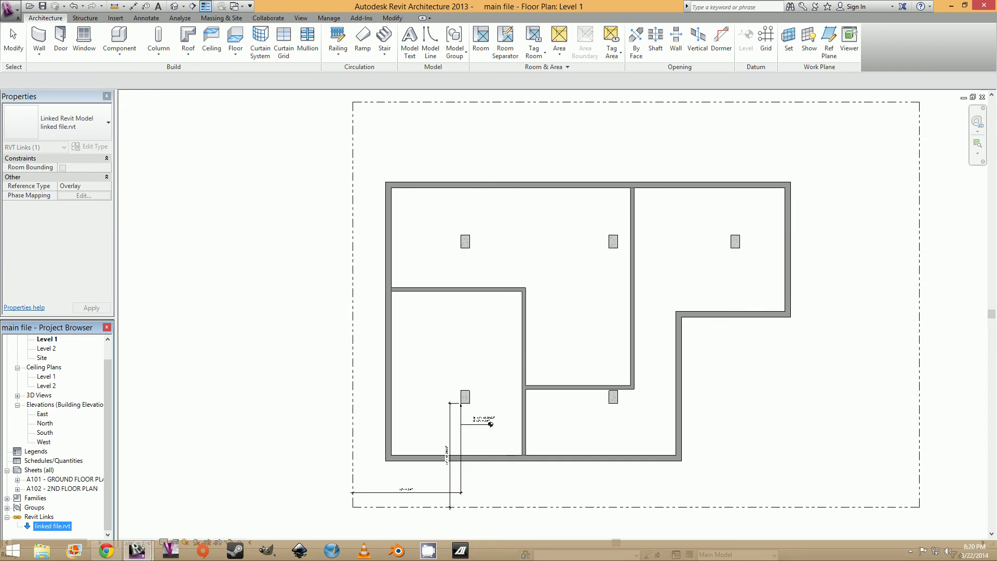
Bring the linked file window forward and draw chained crossing diagonal walls.
left_click(146, 551)
left_click(195, 495)
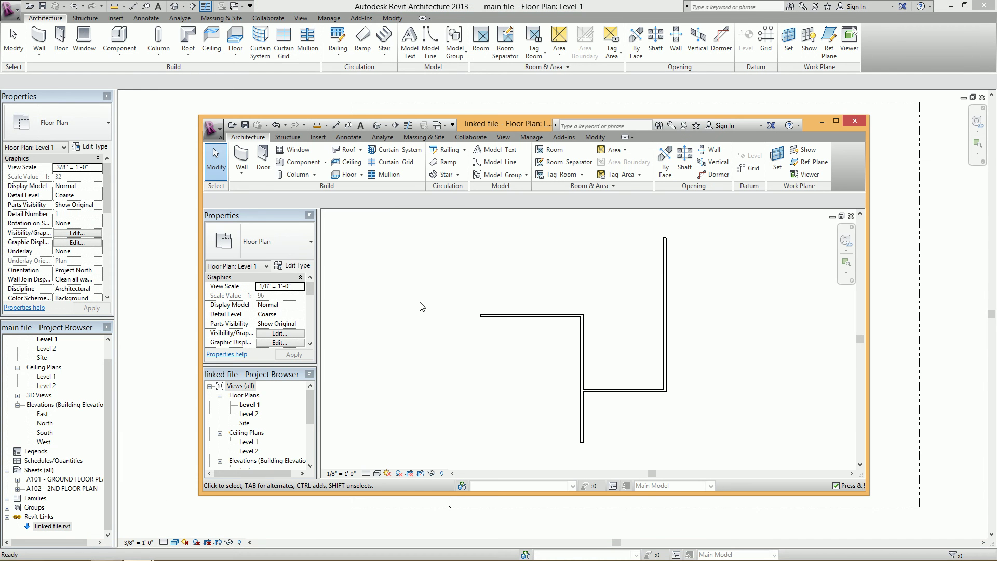
left_click(241, 159)
left_click(491, 384)
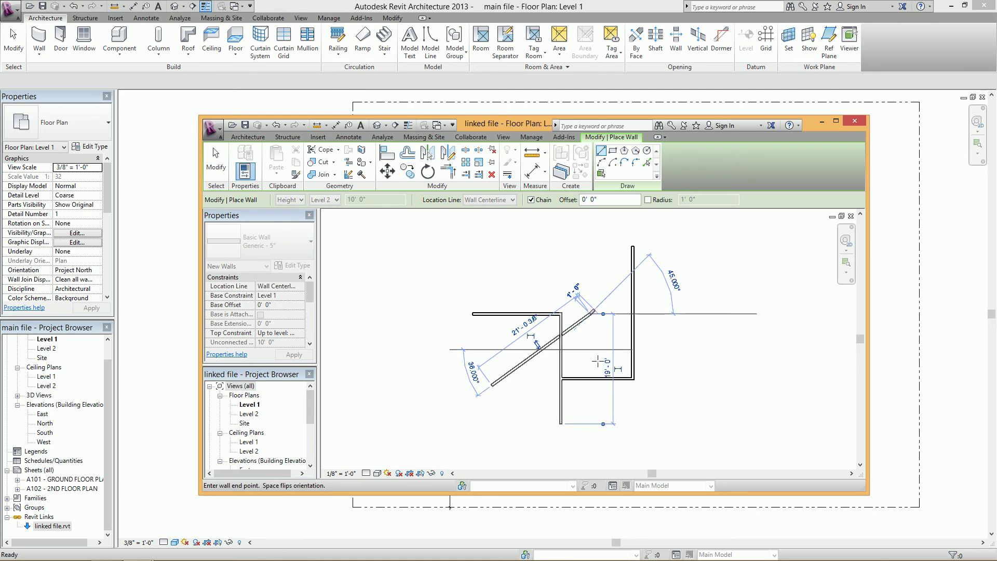
left_click(592, 313)
left_click(600, 370)
left_click(497, 284)
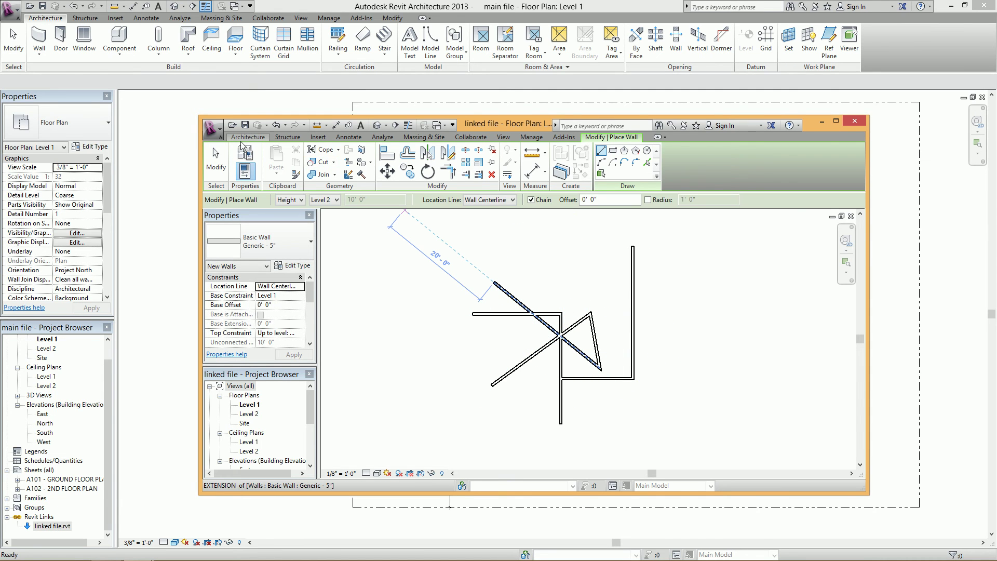
left_click(248, 137)
Place doors in the linked file's walls.
left_click(265, 162)
scroll(526, 346, "up", 1)
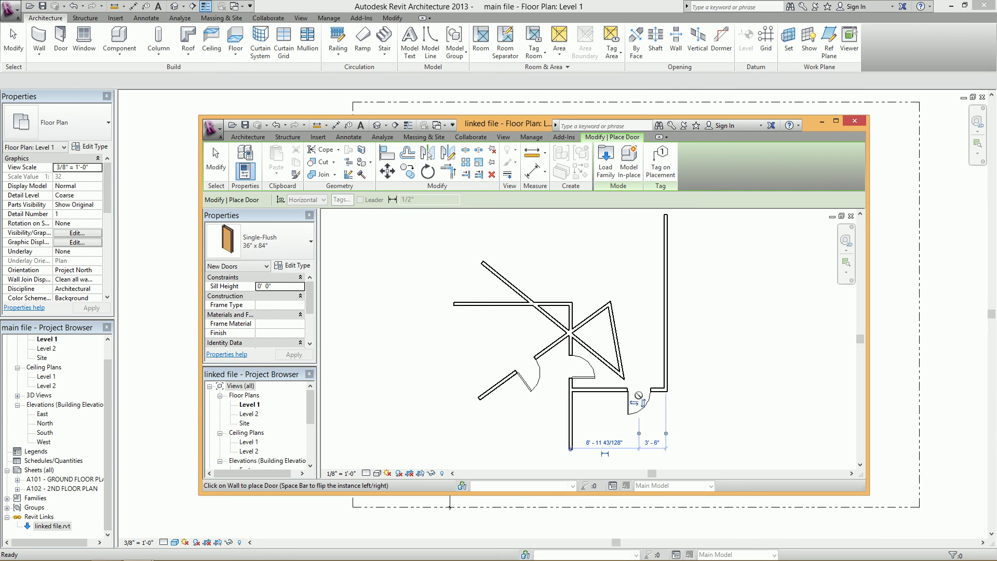
left_click(637, 398)
key("Escape")
key("Escape")
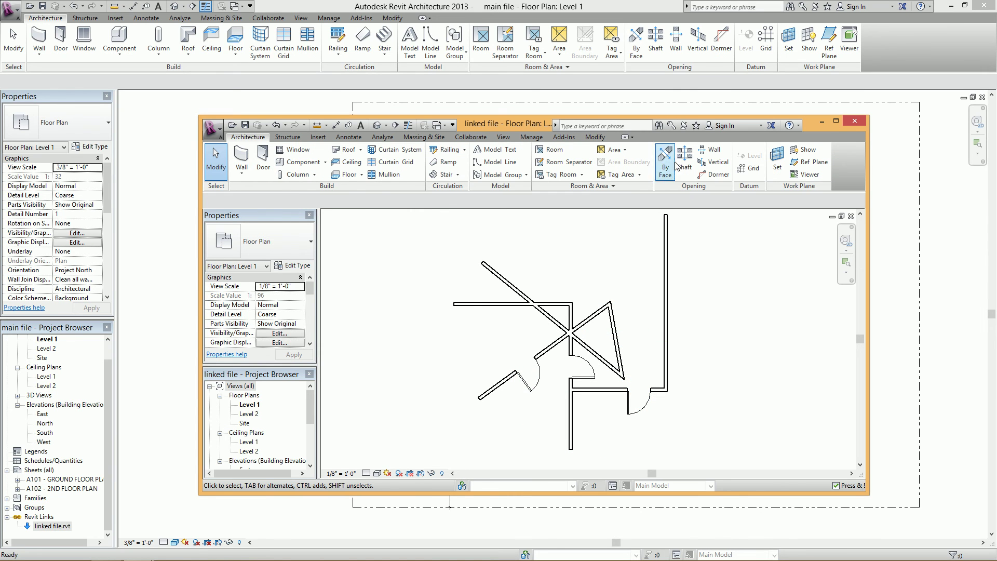
Return to the main file window and reload linked file.rvt.
left_click(668, 7)
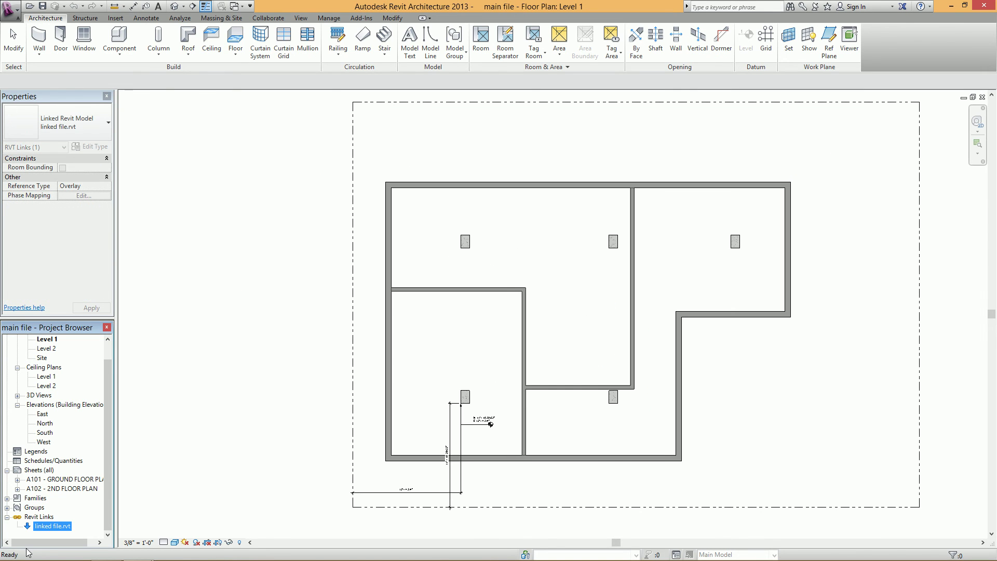
right_click(51, 525)
left_click(83, 355)
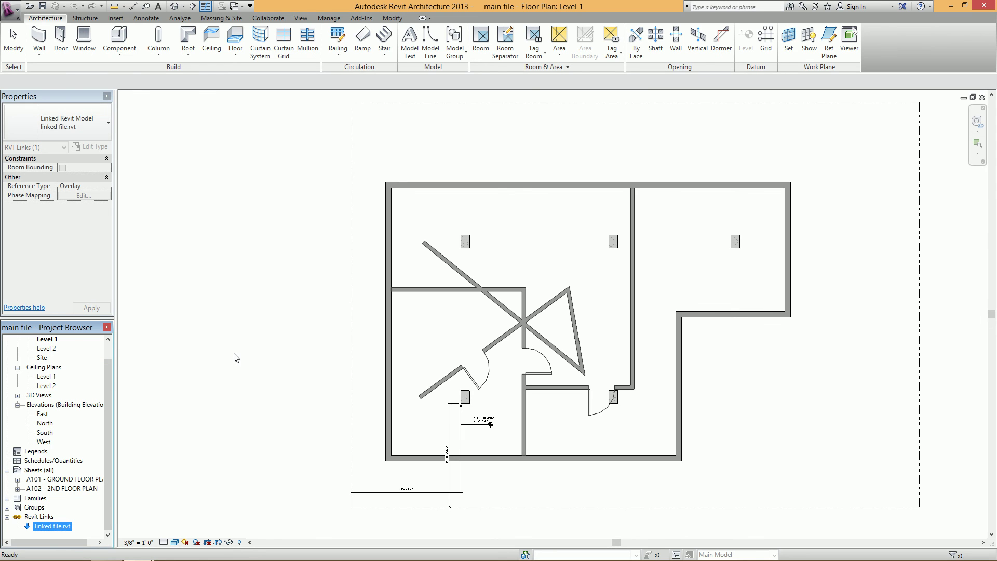